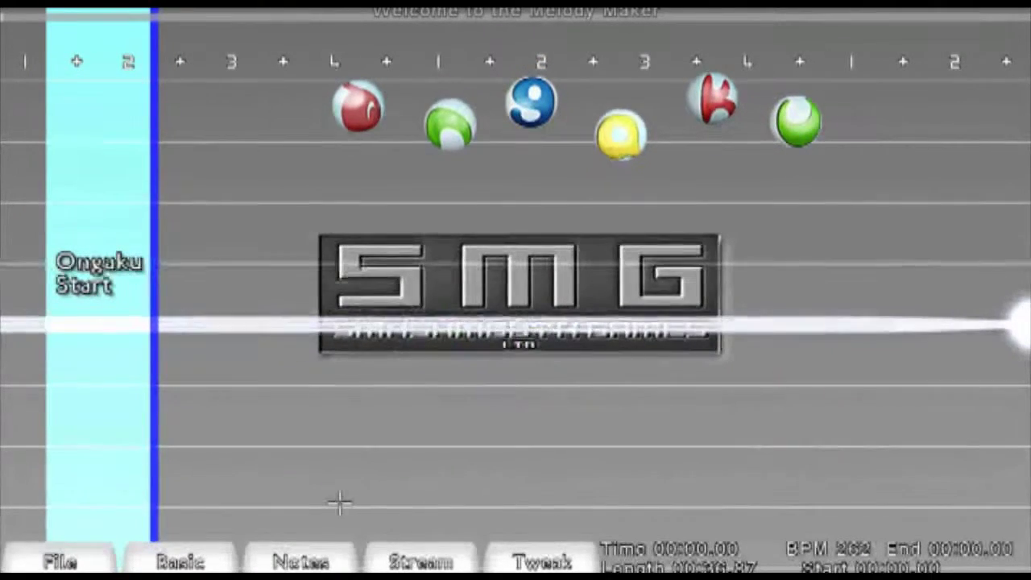
Review the file options, including the asset settings for the good image, bad image and audio
click(91, 562)
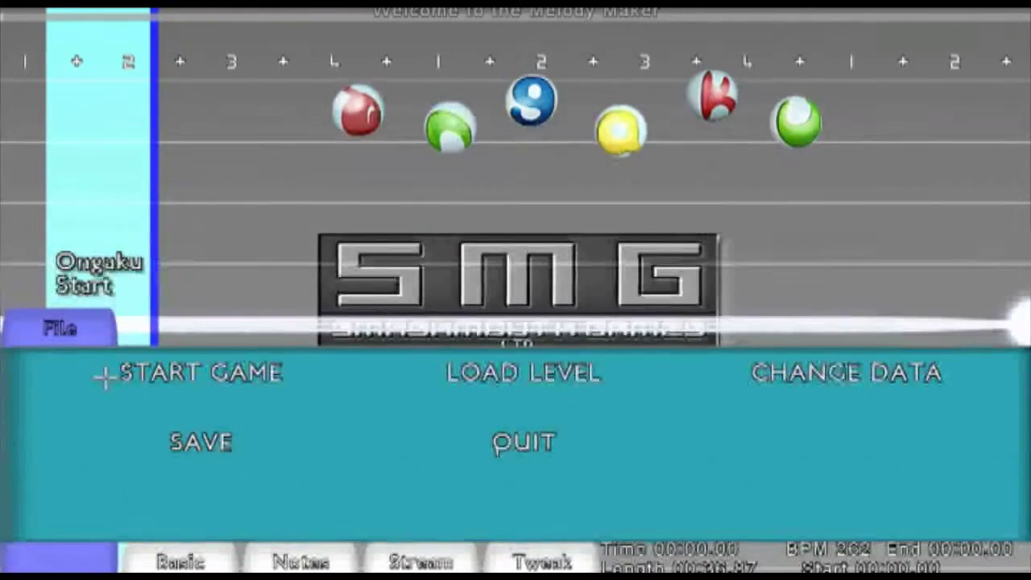
click(128, 369)
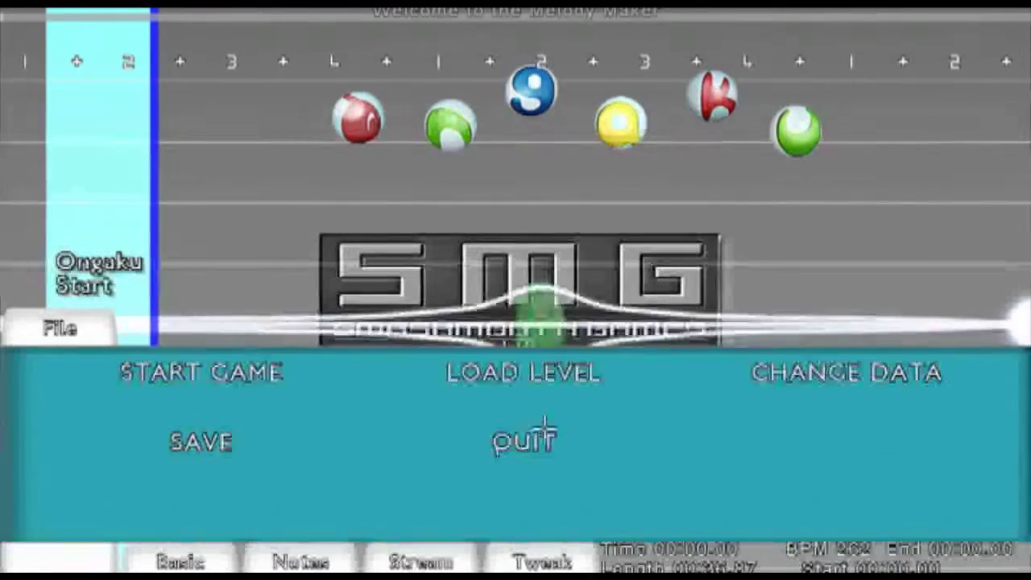
click(848, 367)
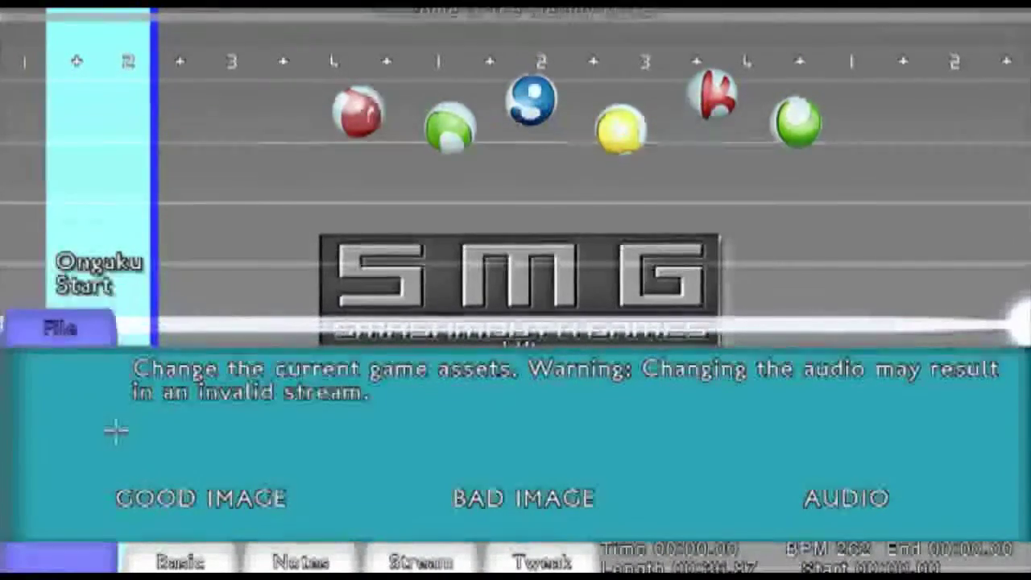
click(58, 430)
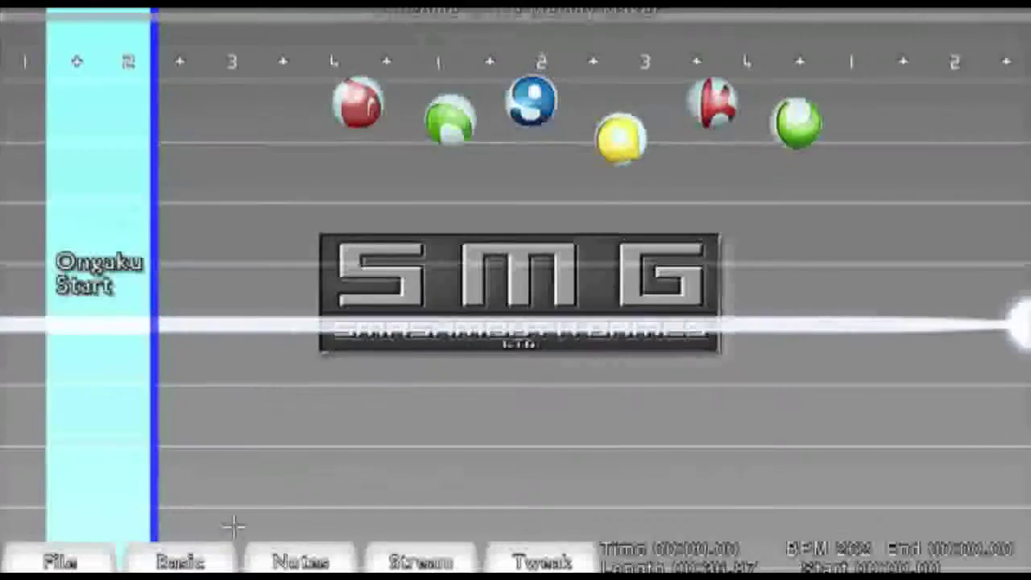
Bring up the basic controls reference and highlight the single timeline region on the + marker between beats 1 and 2
click(194, 557)
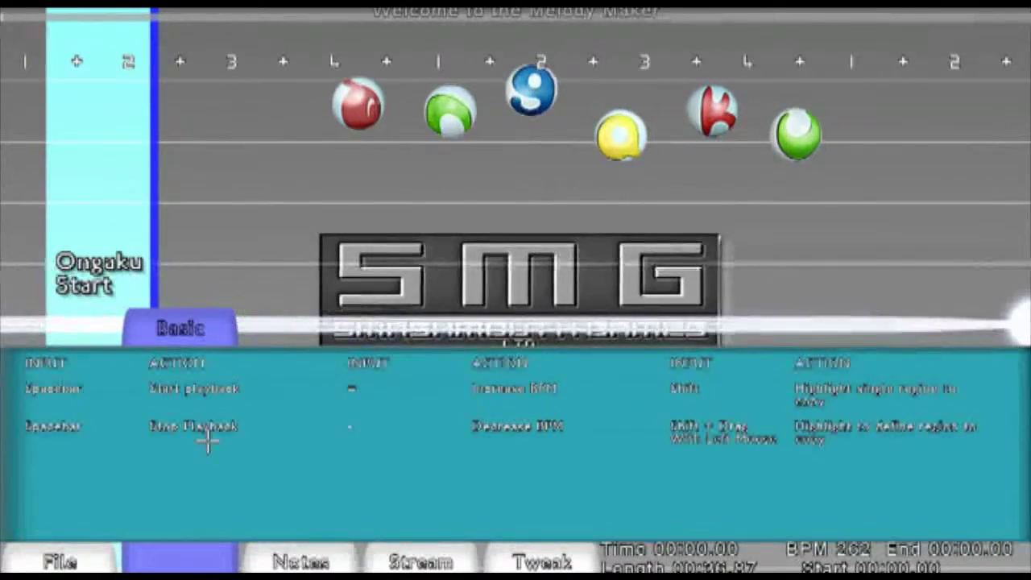
key(space)
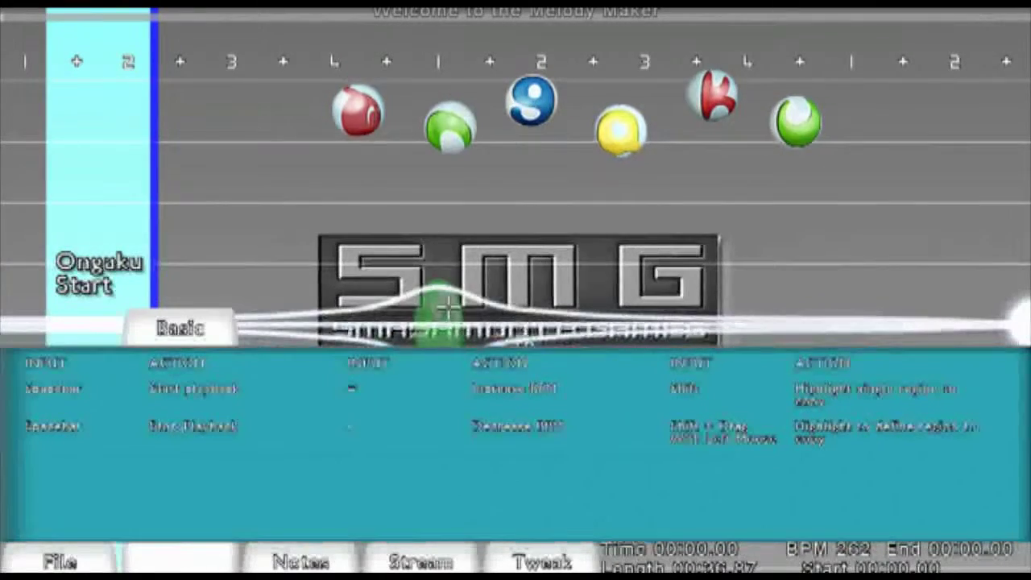
shift+click(448, 306)
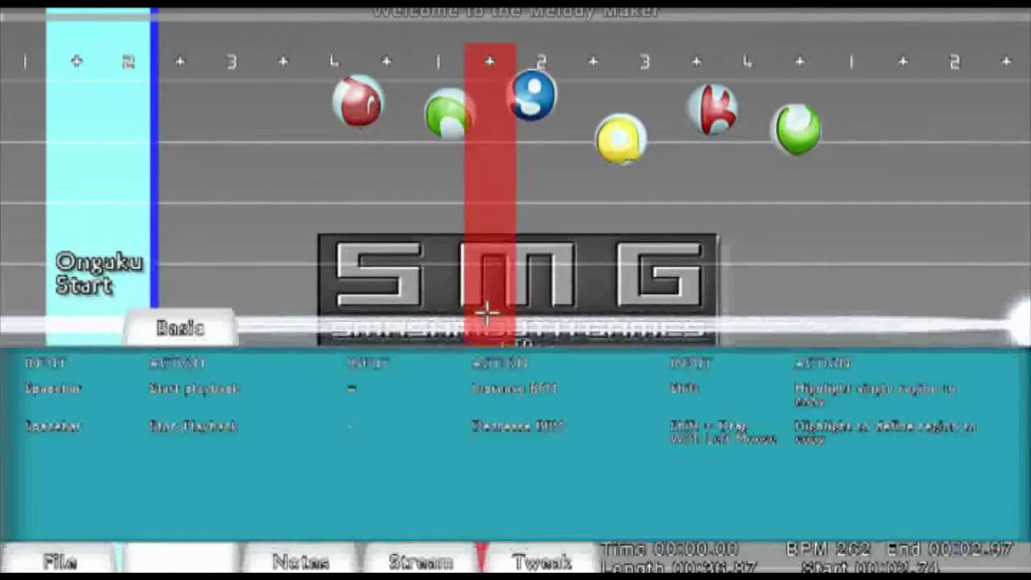
Extend the highlighted region through the + marker after the following beat 1, and reset it to the single region before beat 2
drag(504, 310, 918, 283)
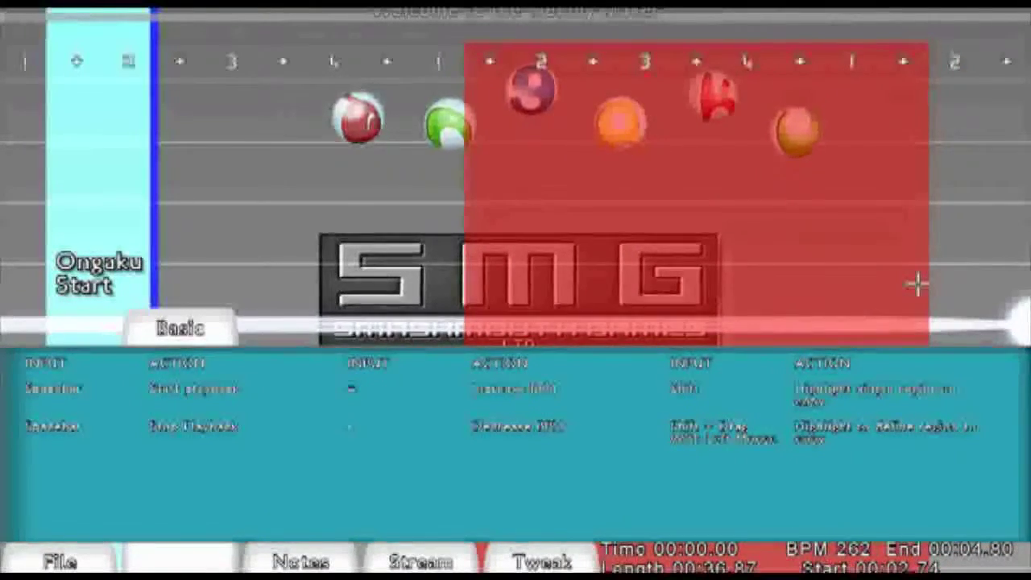
drag(939, 274, 884, 304)
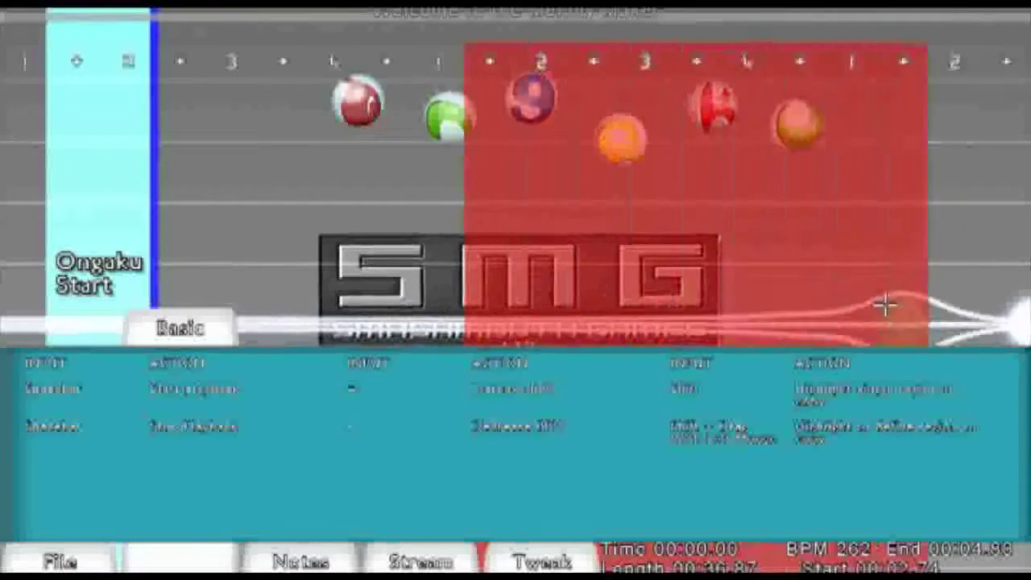
click(509, 302)
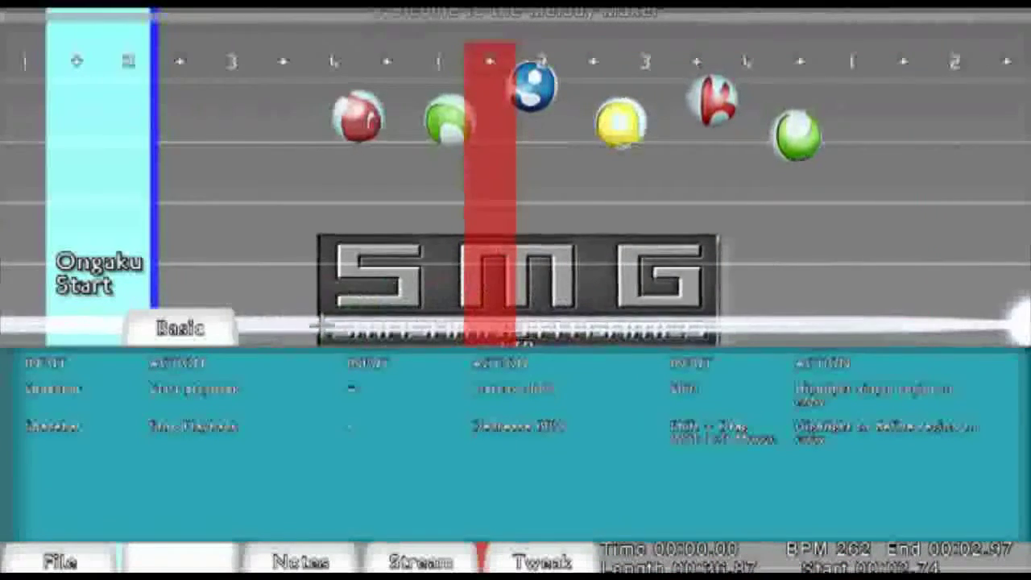
click(187, 336)
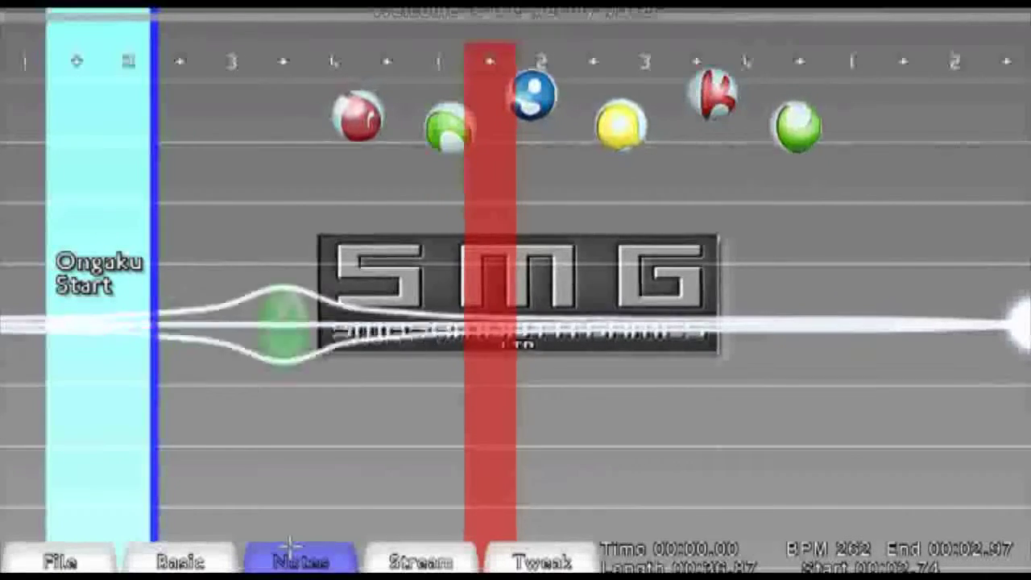
Bring up the notes reference and place single-colour green, blue, red and yellow bubbles along the stream
click(290, 546)
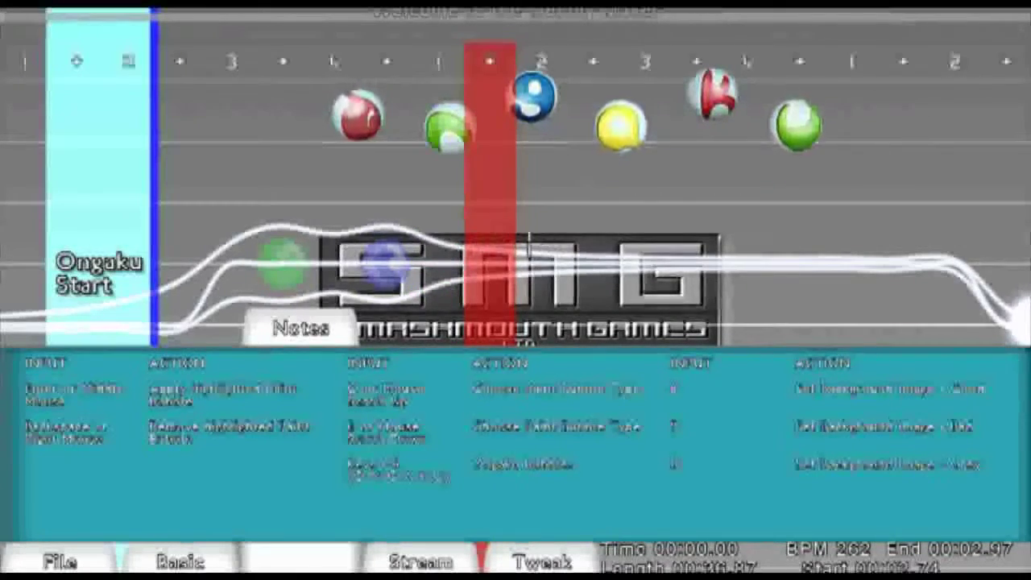
scroll(538, 235, up, 1)
scroll(693, 253, up, 1)
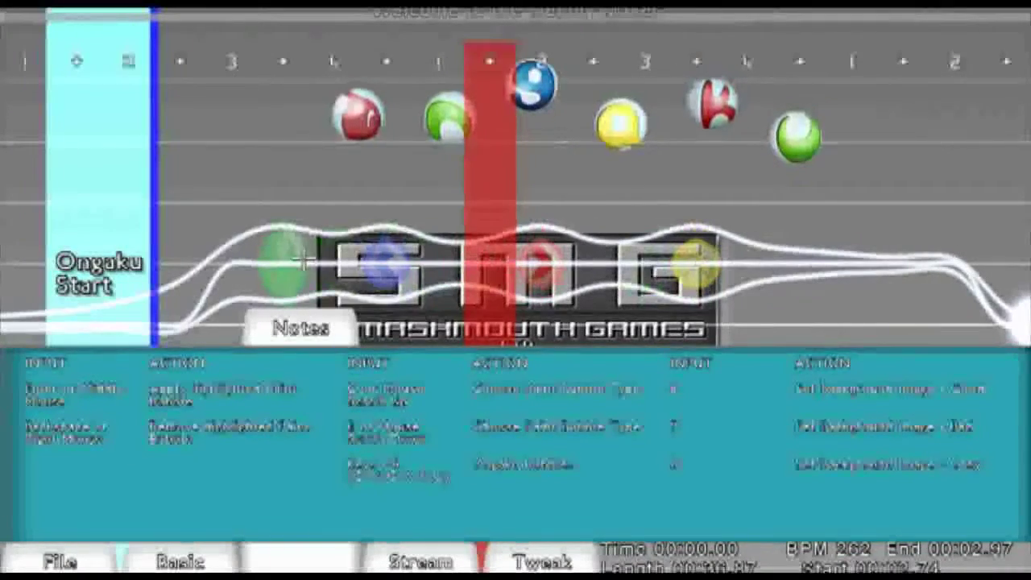
scroll(385, 260, up, 1)
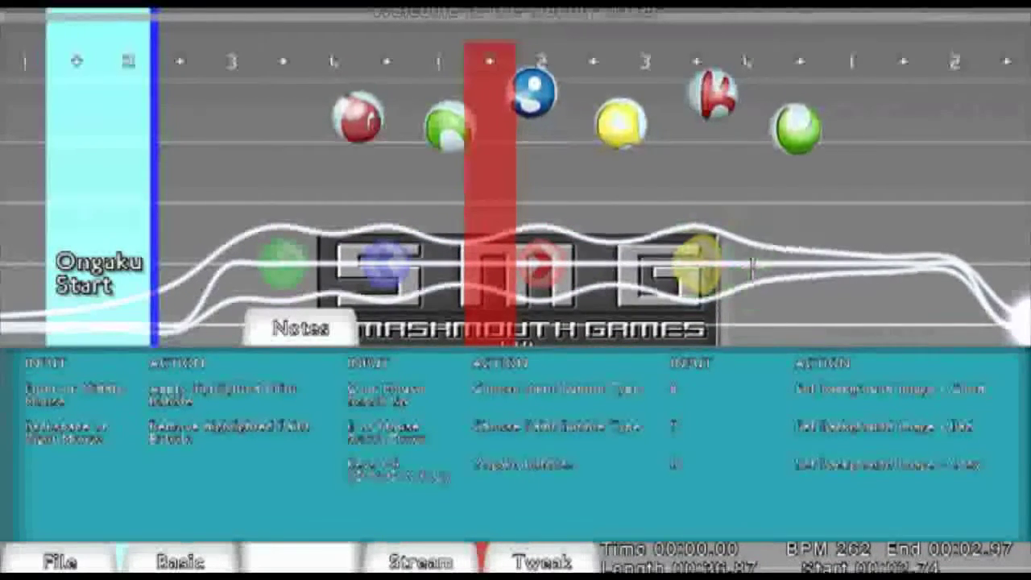
scroll(749, 266, up, 2)
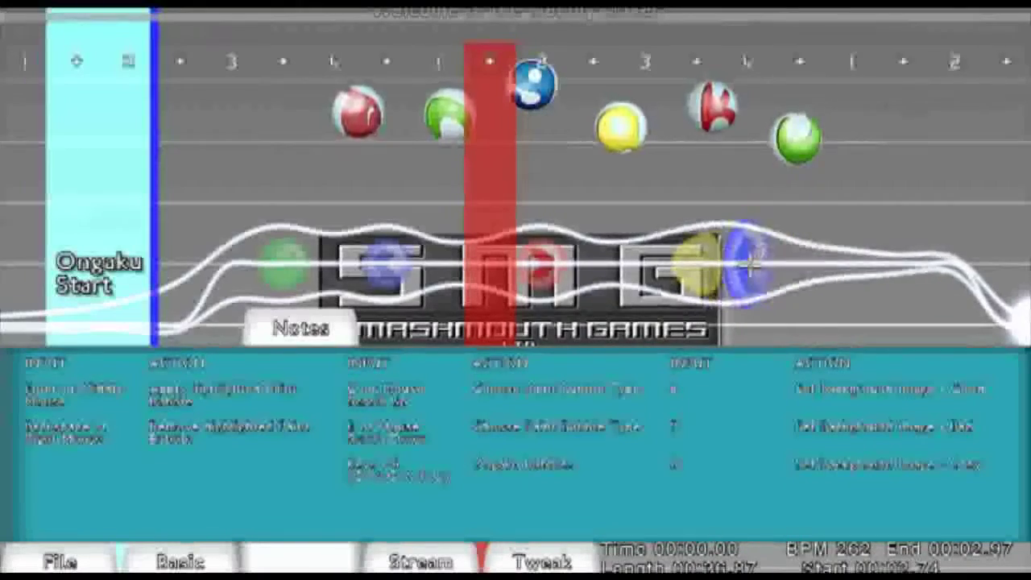
scroll(749, 265, down, 2)
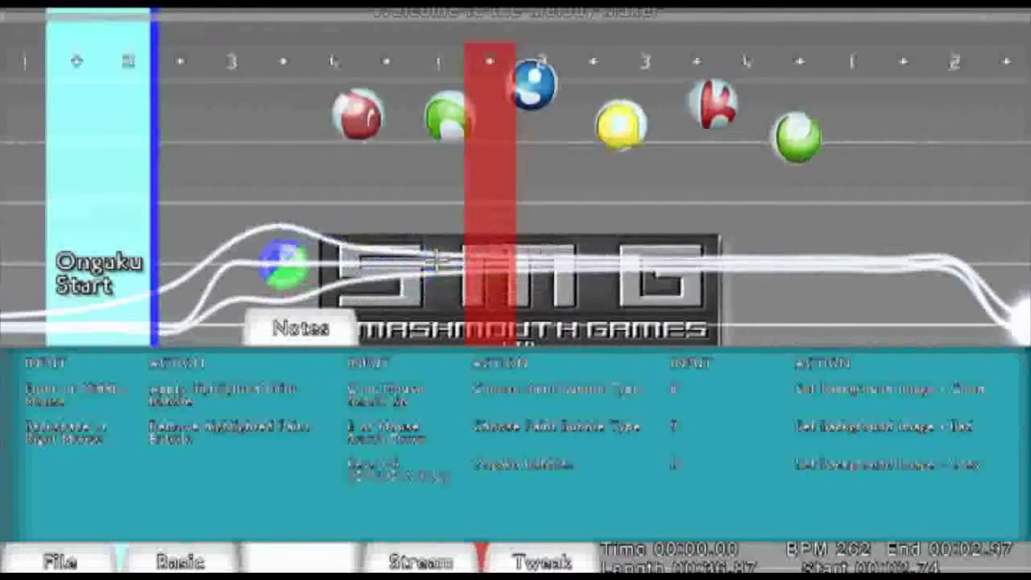
Place yellow-red and red-green two-colour bubbles along the stream, and remove the extra red-green one at the + marker after beat 4
middle_click(582, 262)
middle_click(708, 259)
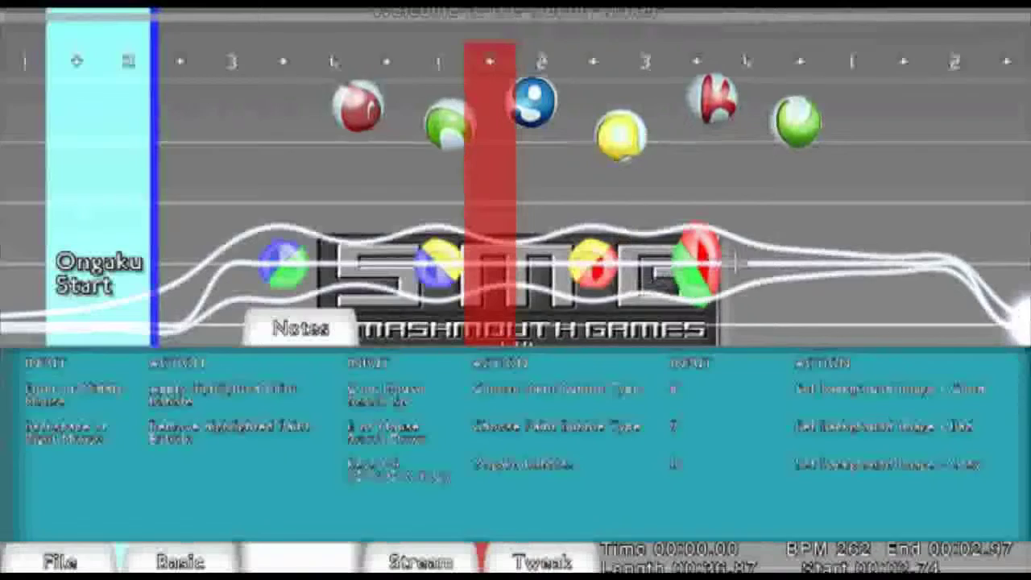
middle_click(805, 262)
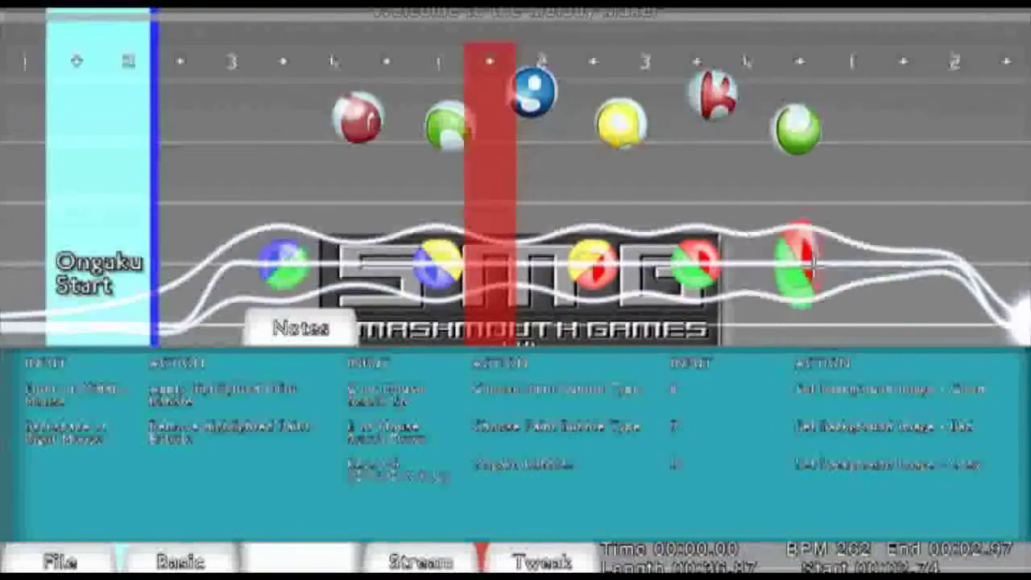
right_click(813, 266)
right_click(699, 242)
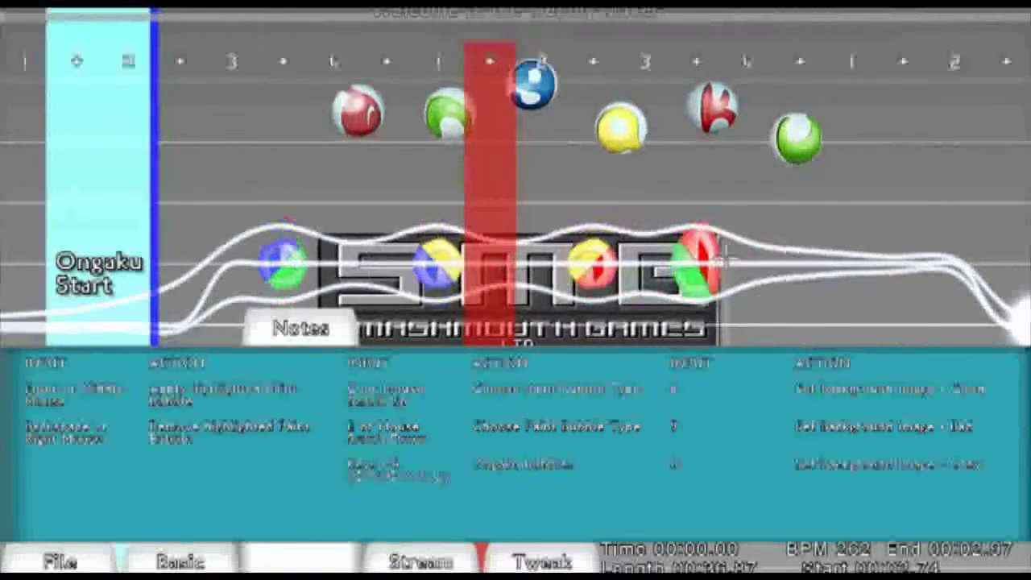
Replace the two-colour bubbles with elongated hold bubbles in blue-green, yellow-blue, yellow-red and red-green
middle_click(747, 260)
middle_click(799, 259)
middle_click(850, 259)
right_click(850, 259)
right_click(799, 259)
right_click(747, 259)
right_click(596, 259)
right_click(442, 260)
middle_click(283, 259)
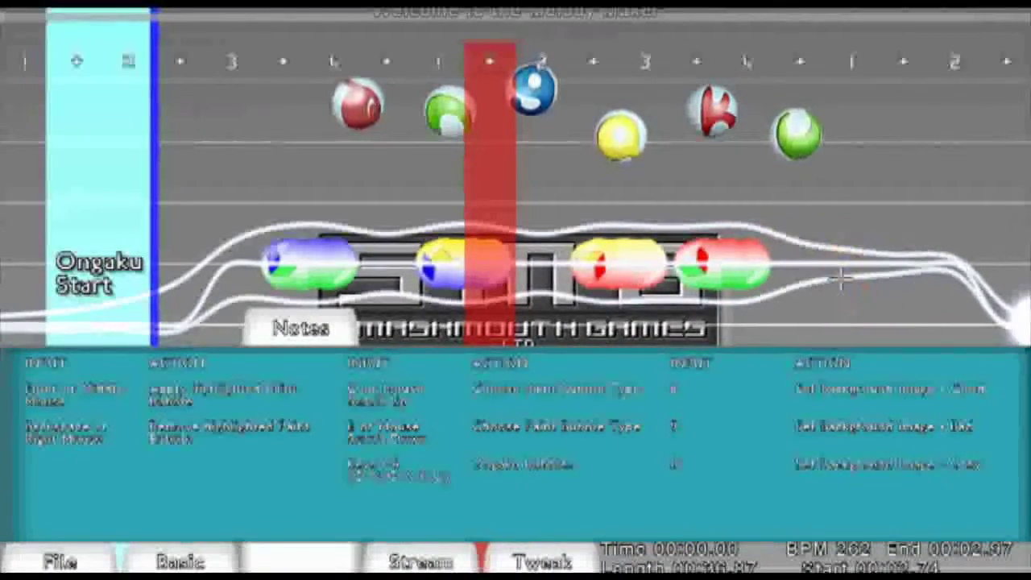
Place a single red bubble on the stream at the beat 1 marker beyond the red-green hold bubble
click(814, 274)
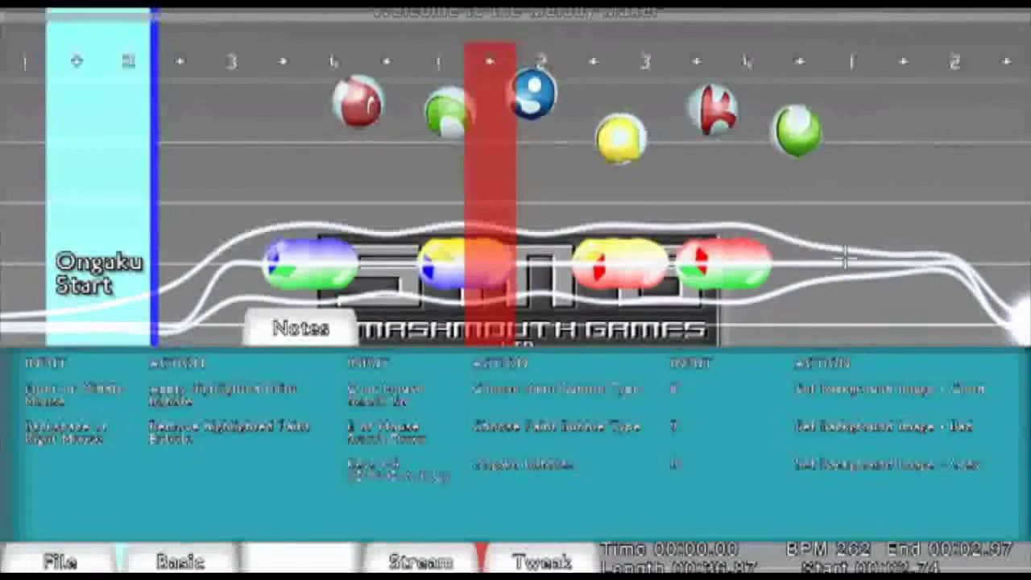
scroll(843, 257, down, 1)
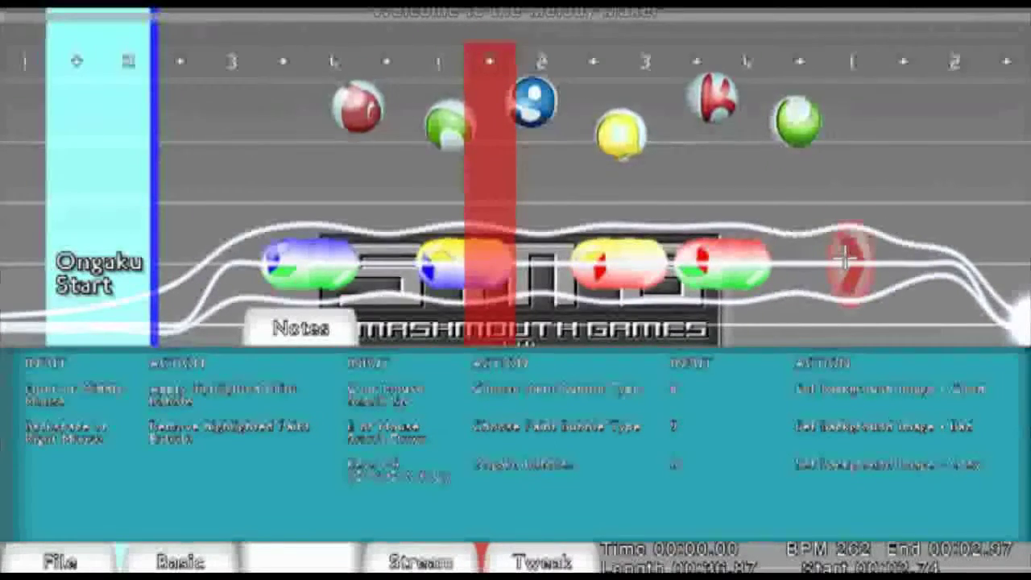